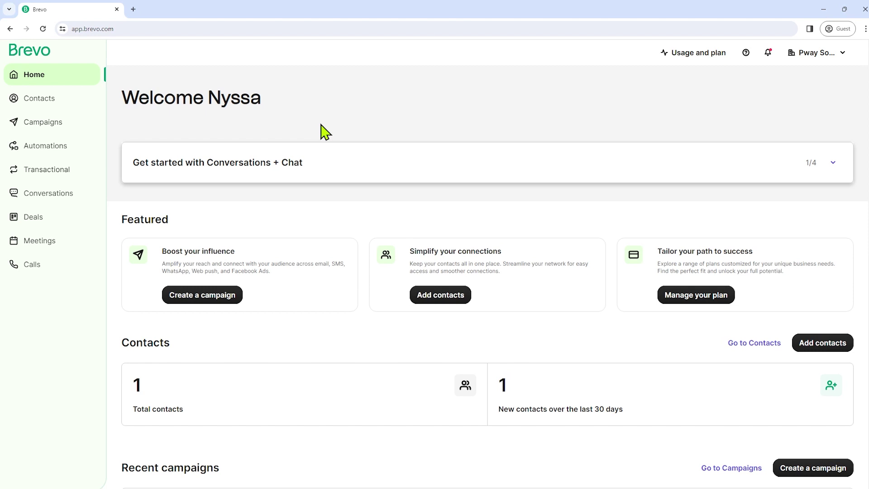
- Open Contacts from the sidebar and highlight 'contact database' in the page description
click(23, 100)
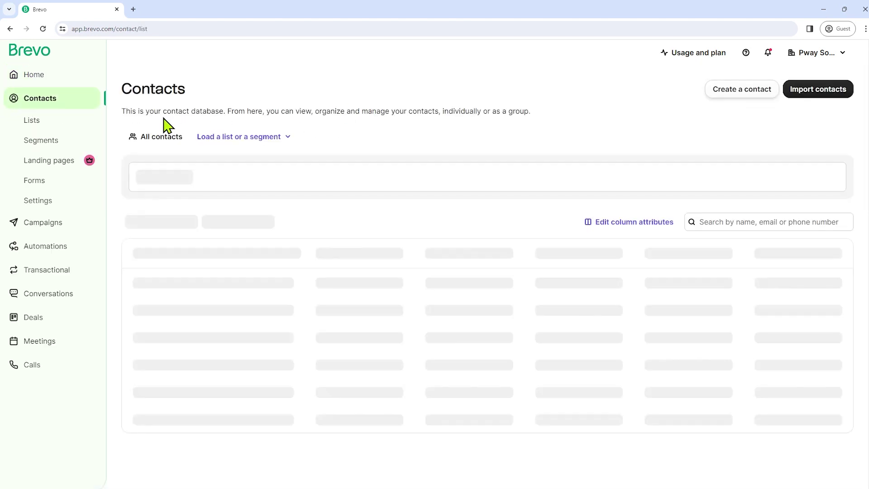
drag(161, 111, 223, 112)
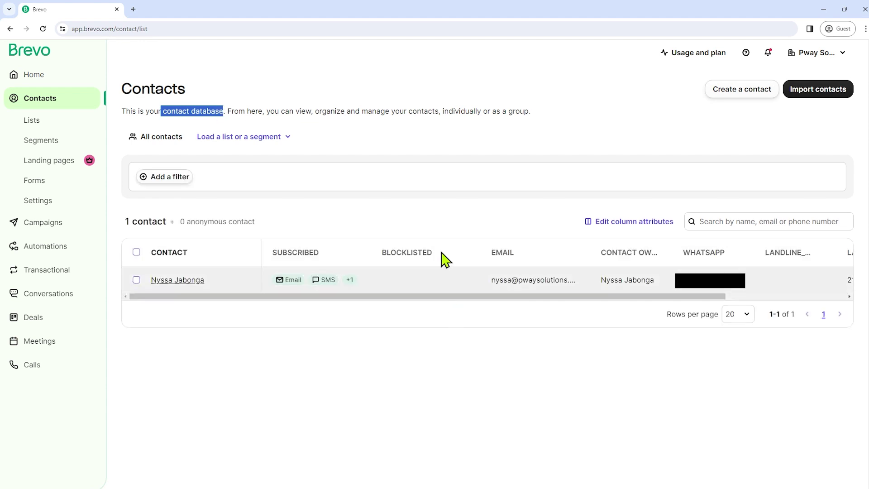
click(744, 91)
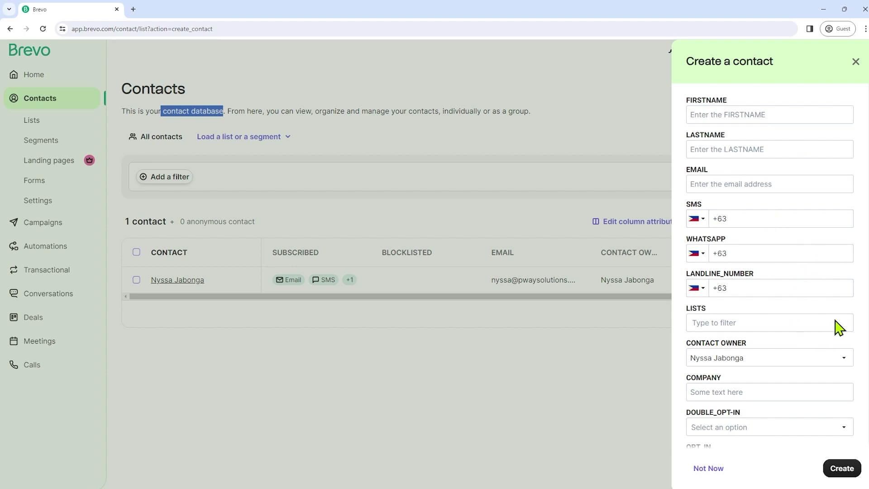
click(855, 61)
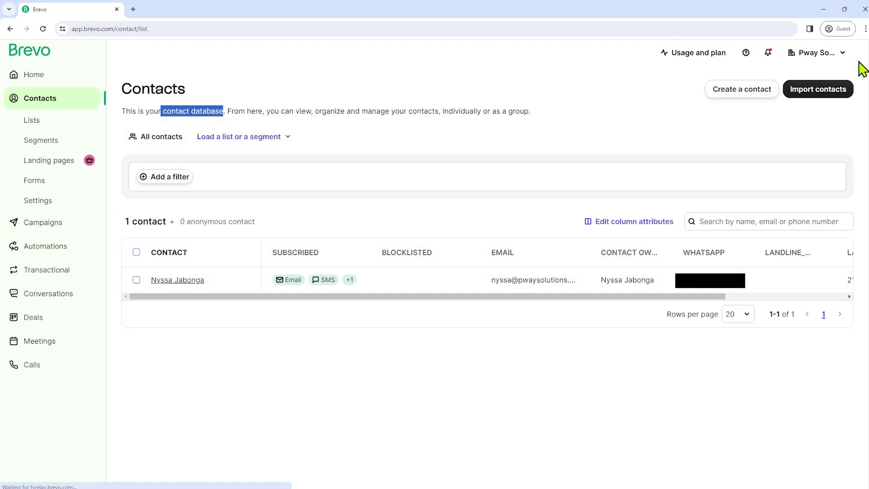
click(576, 151)
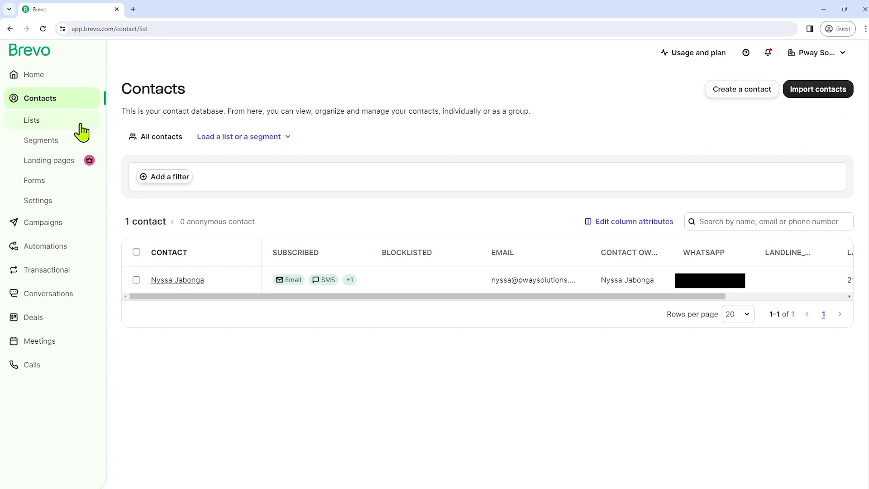
- Create an empty list named 'Beginners' in the Tennis Club folder
click(50, 128)
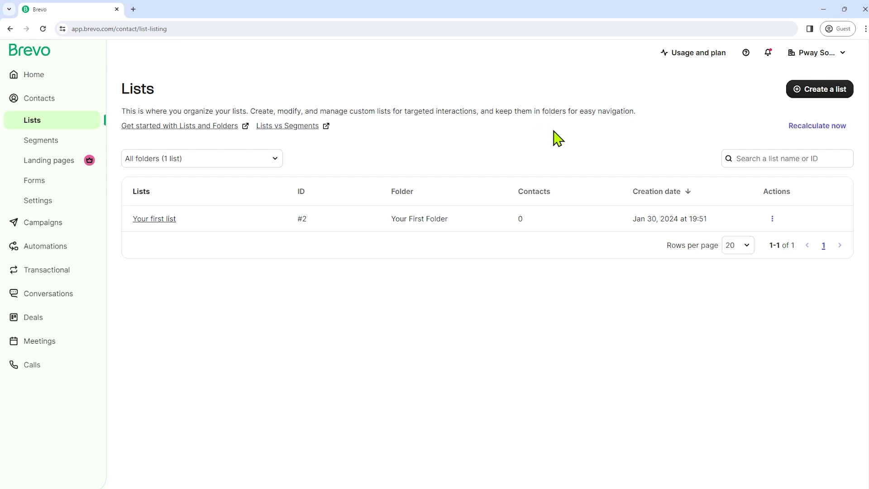
click(814, 90)
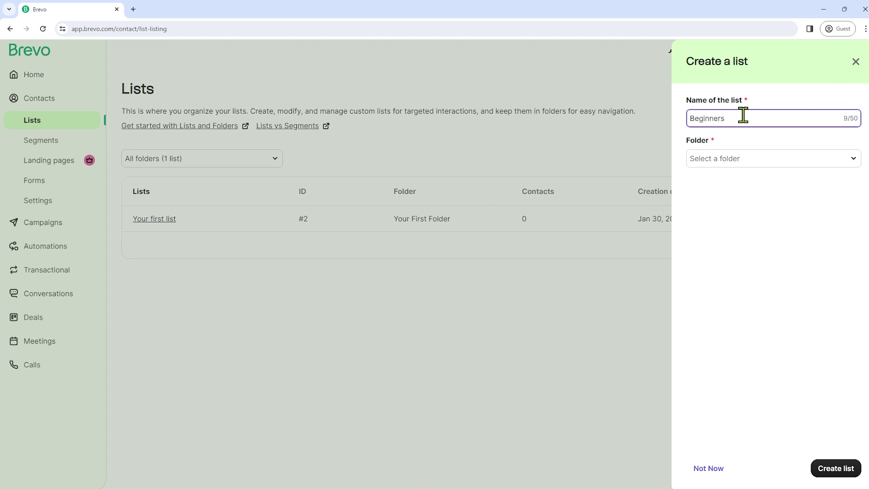
click(743, 160)
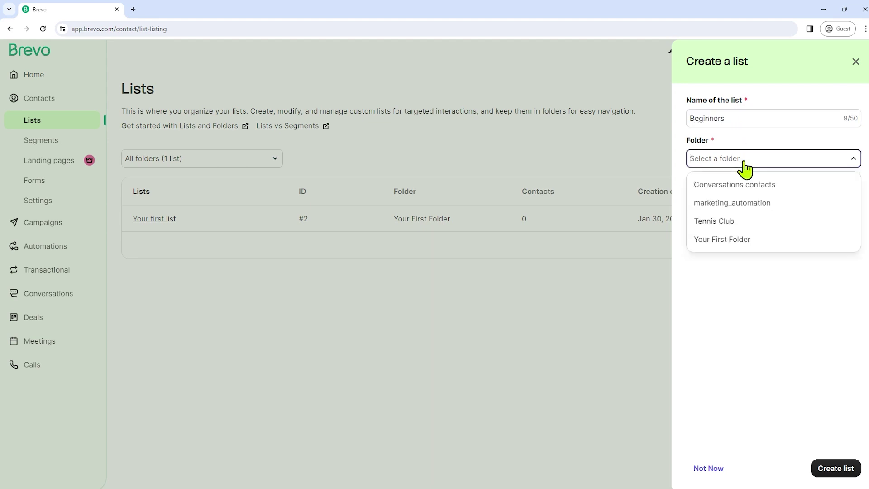
click(739, 223)
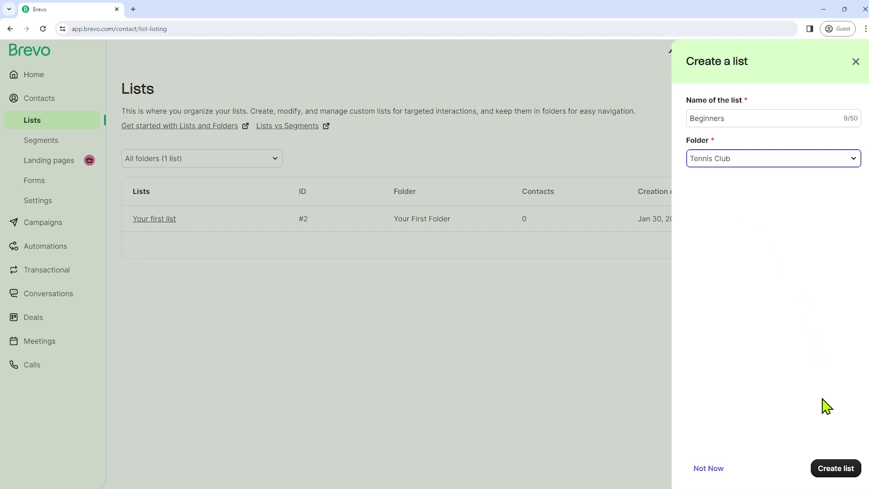
click(822, 471)
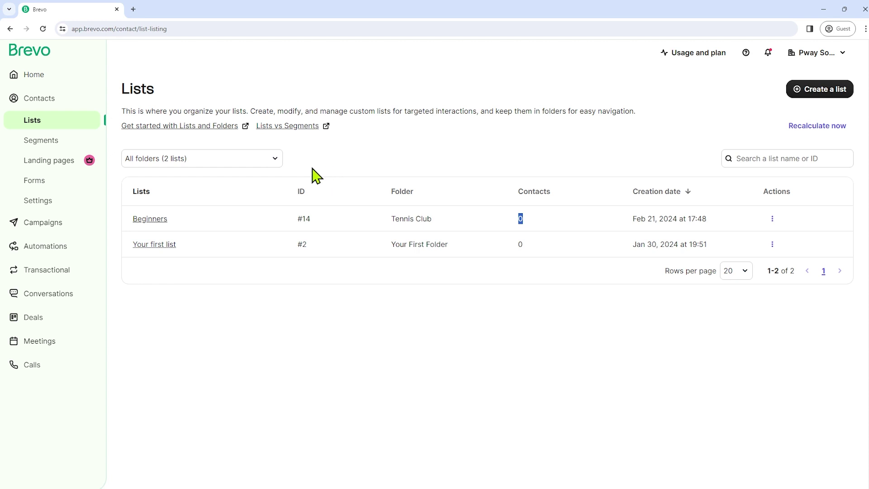
- Start a contact import from a file and upload Client database (1).xlsx
click(40, 99)
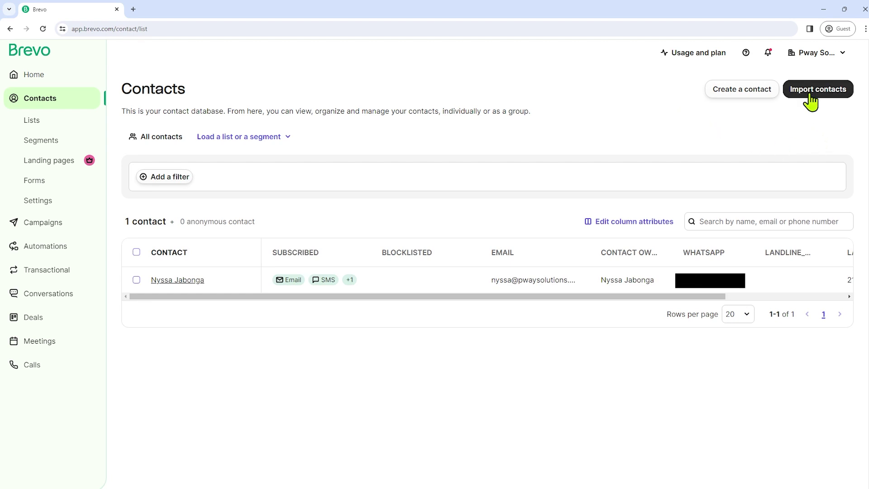
click(810, 92)
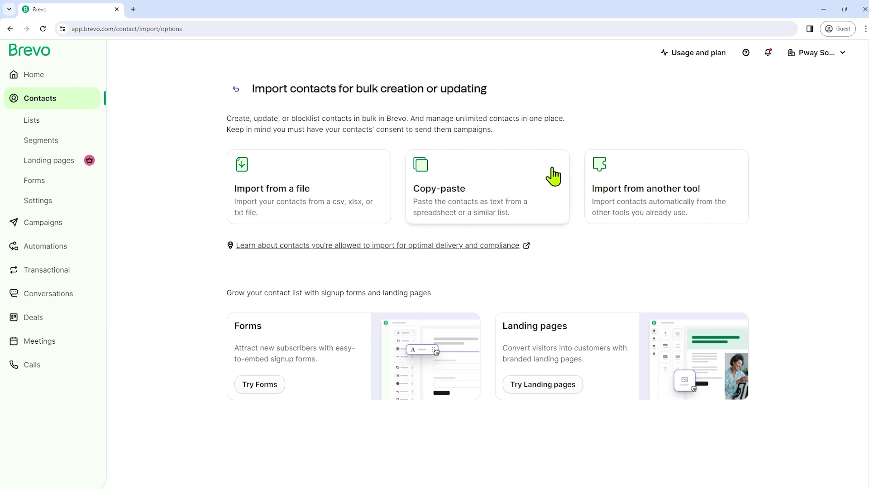
click(303, 204)
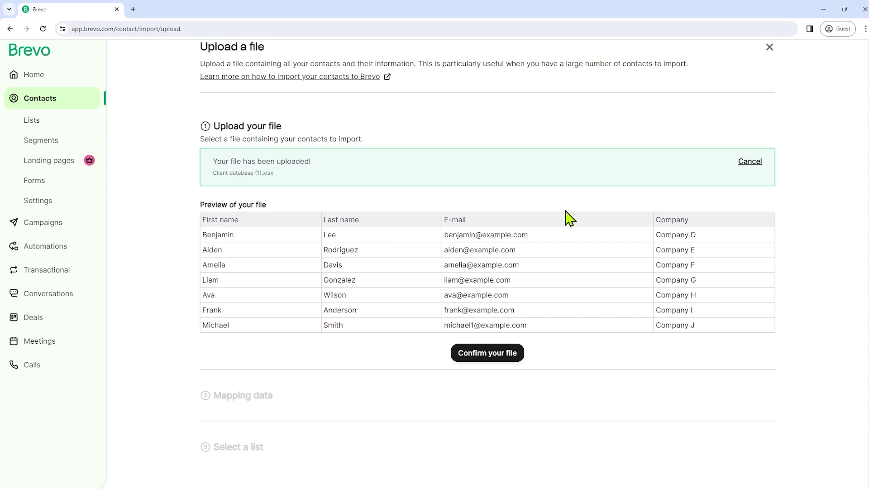
- Confirm the uploaded file and review the Mapping data headers such as FIRST_NAME
click(481, 356)
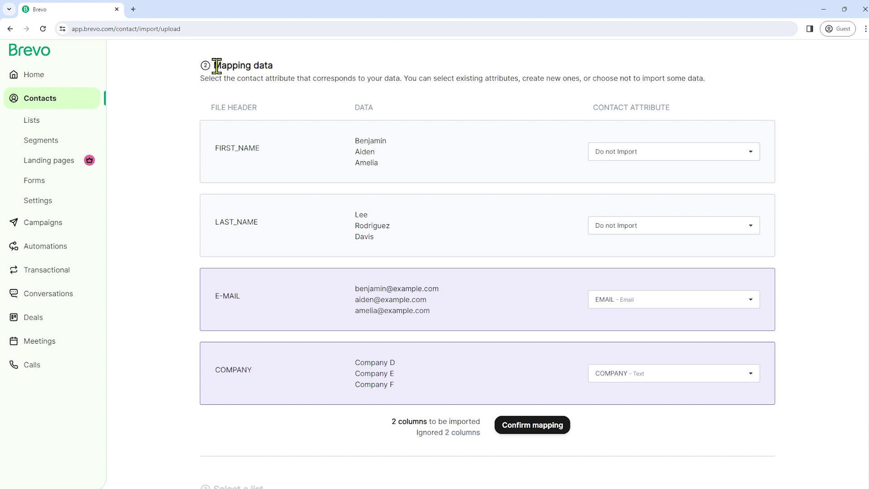
drag(217, 65, 268, 70)
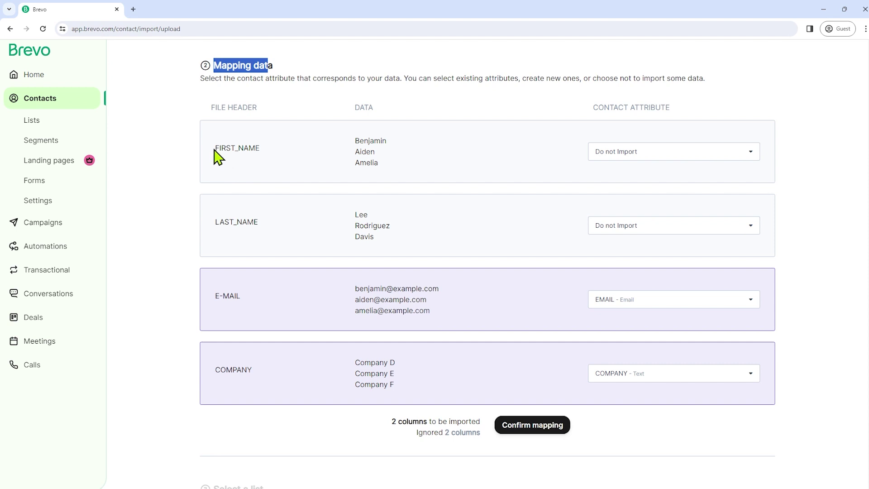
drag(214, 150, 260, 150)
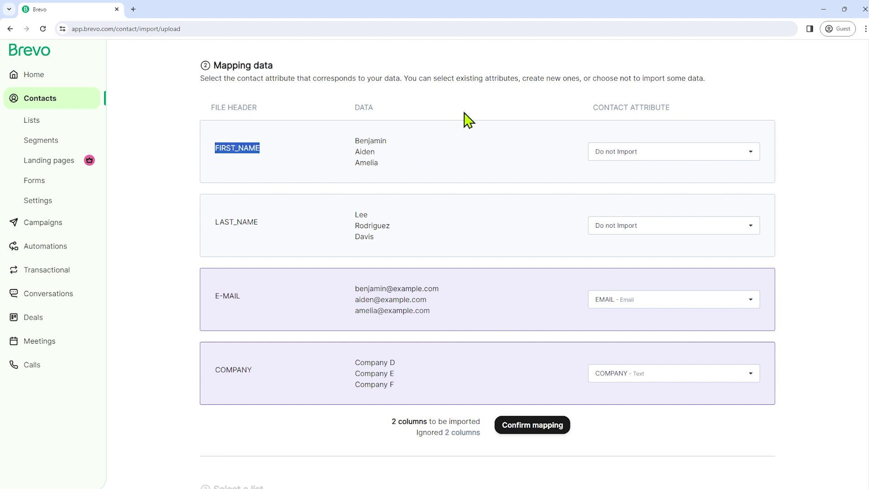
- Map FIRST_NAME to FIRSTNAME and LAST_NAME to LASTNAME, then confirm the mapping
click(699, 160)
scroll(682, 233, down, 3)
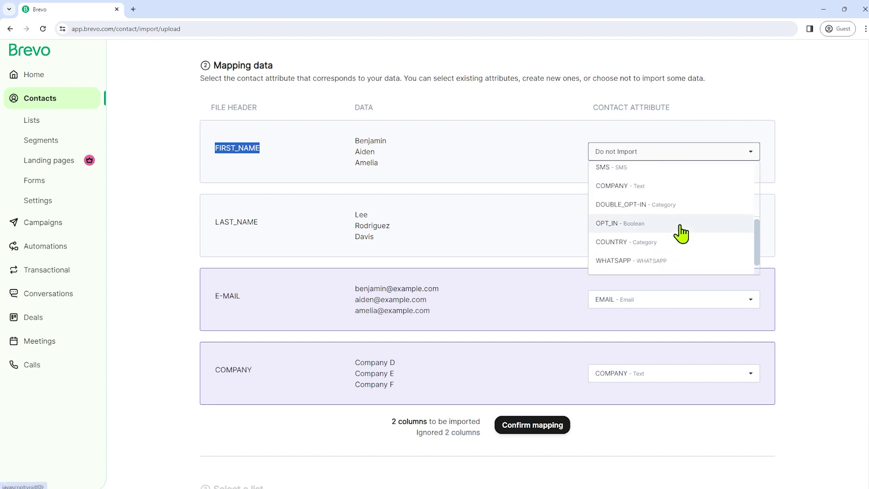
drag(760, 240, 760, 219)
click(636, 198)
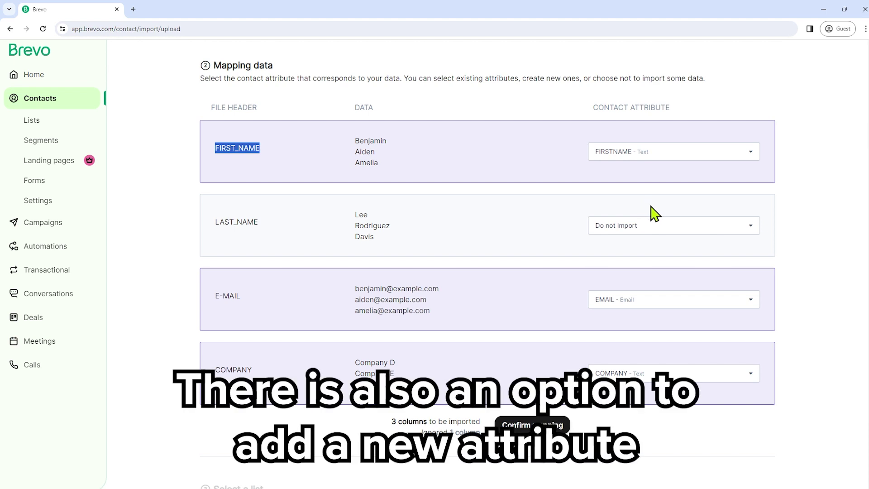
click(701, 234)
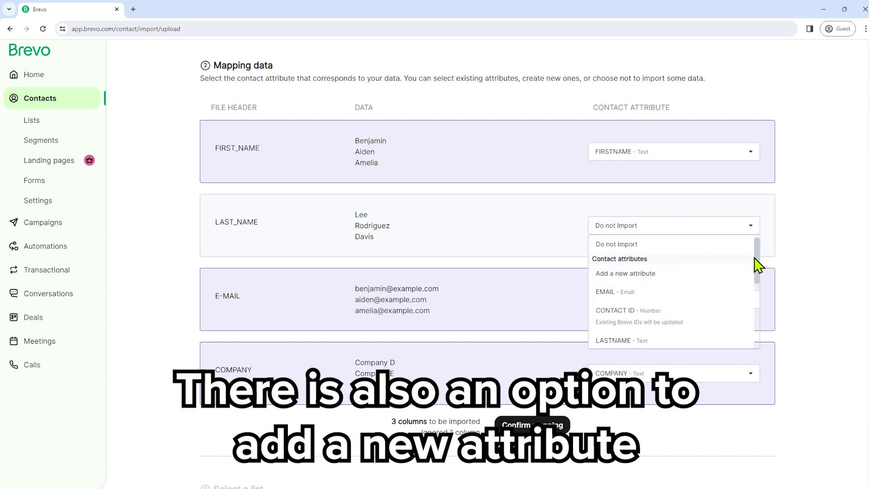
click(642, 342)
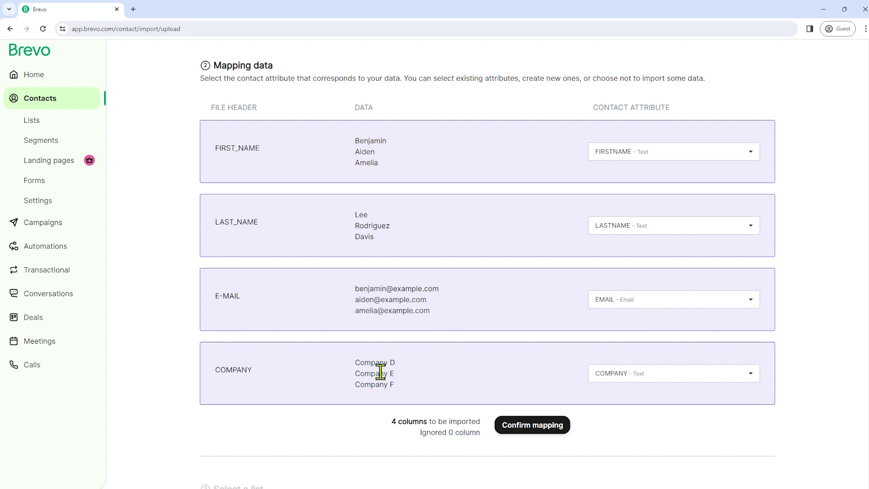
scroll(375, 351, down, 2)
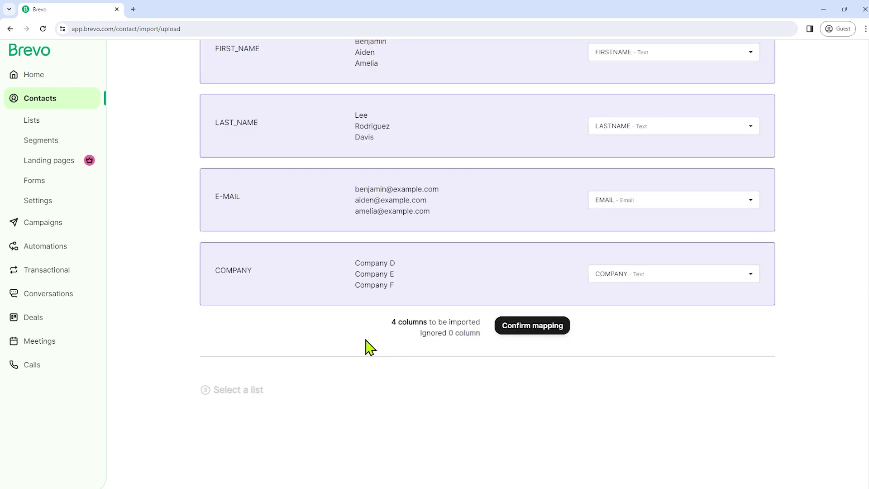
click(525, 330)
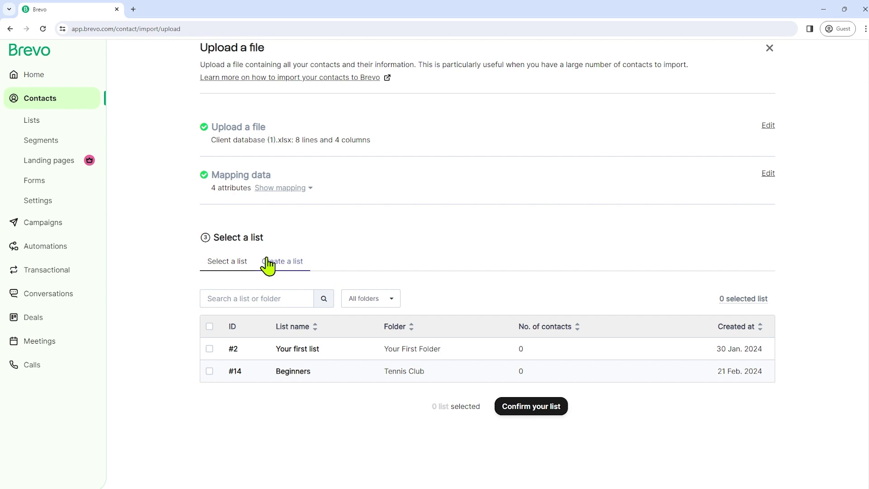
- Choose the existing list #14 Beginners (Tennis Club) as the import destination
drag(213, 237, 301, 248)
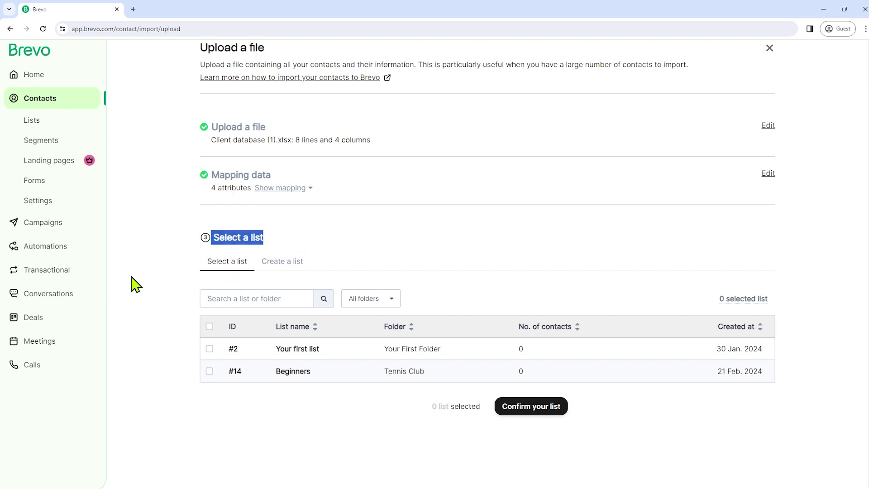
click(290, 266)
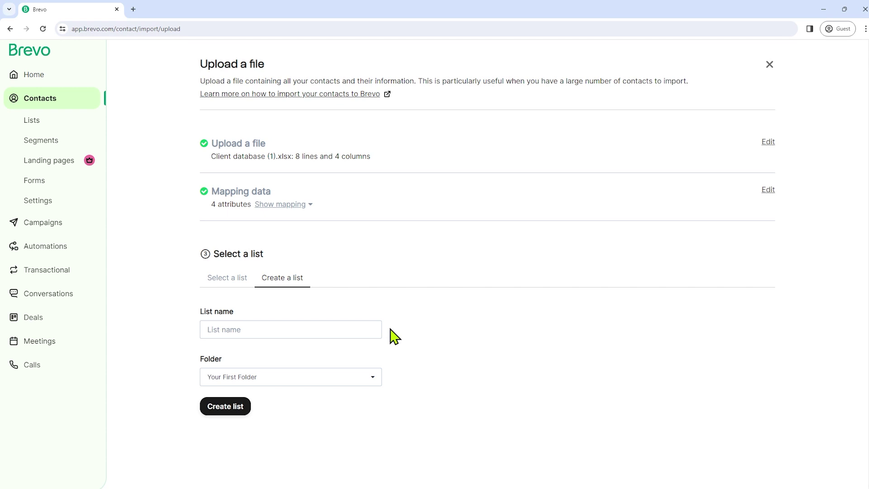
click(237, 290)
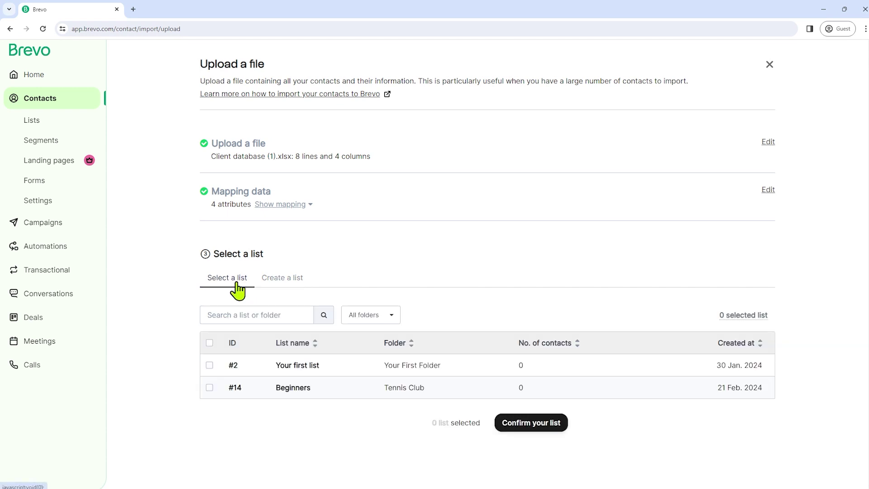
click(209, 387)
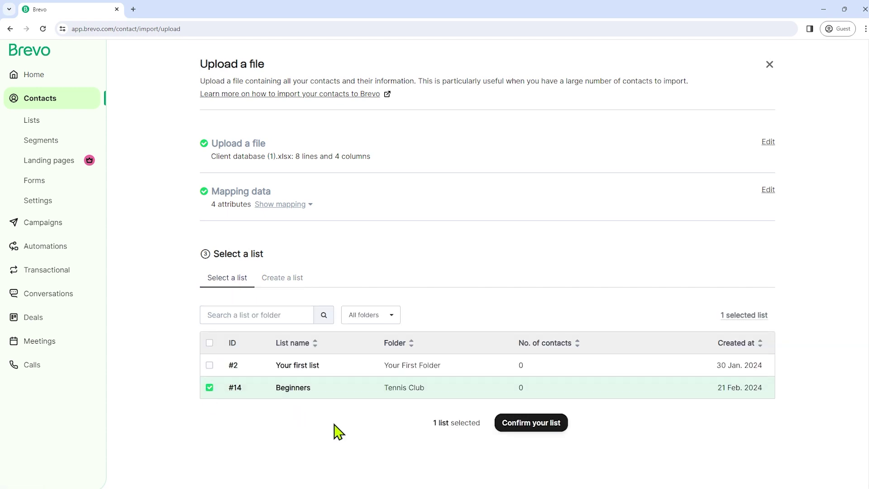
click(536, 424)
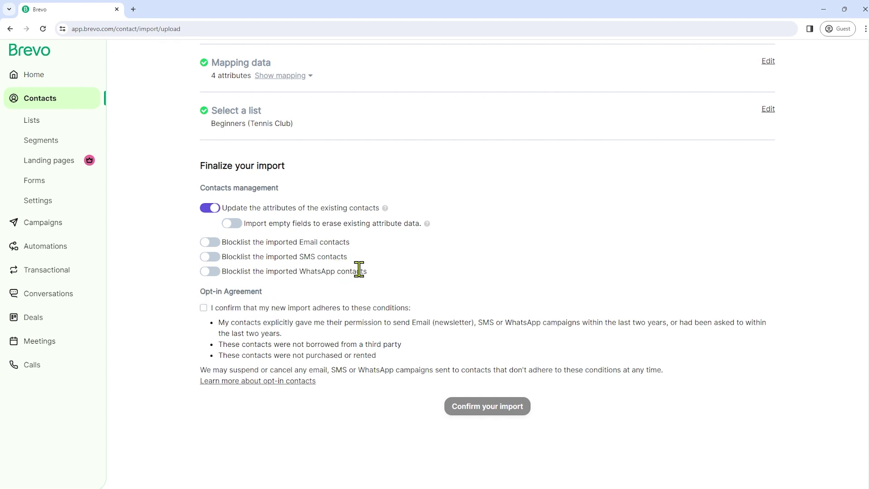
- Agree to the opt-in conditions and run the import into Beginners
click(204, 309)
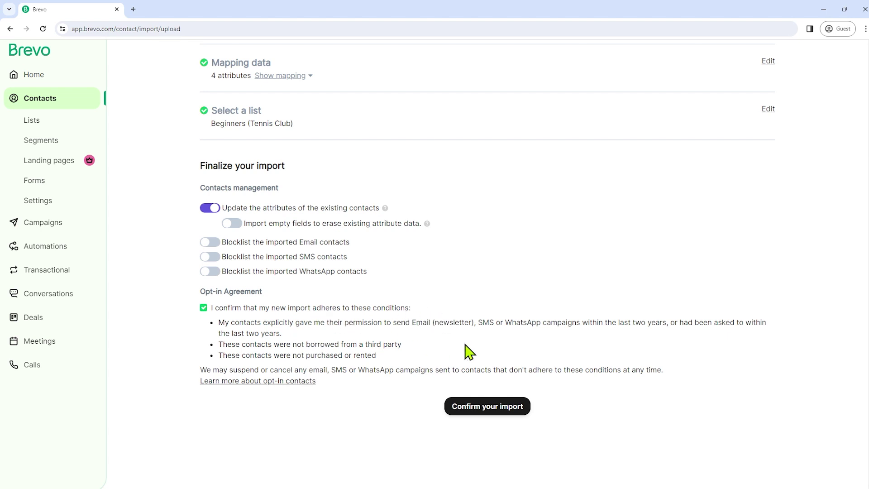
click(490, 407)
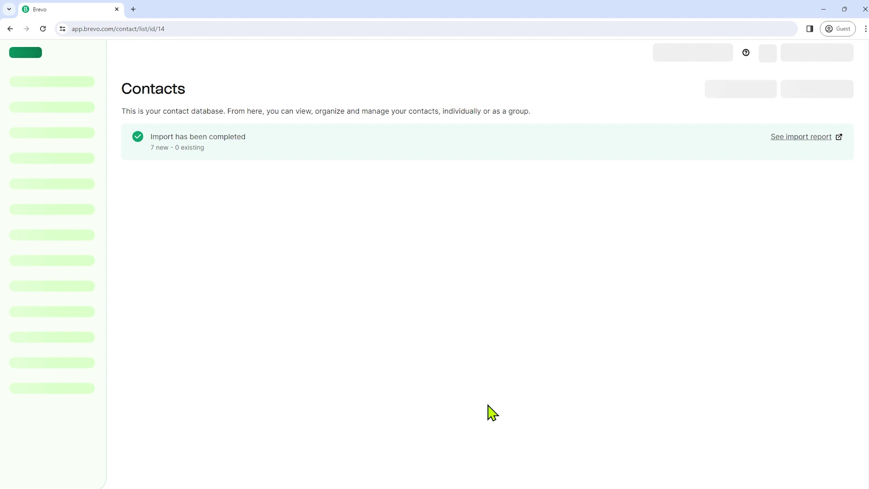
- Open the first imported contact's record from the filtered Contacts table
drag(150, 136, 255, 144)
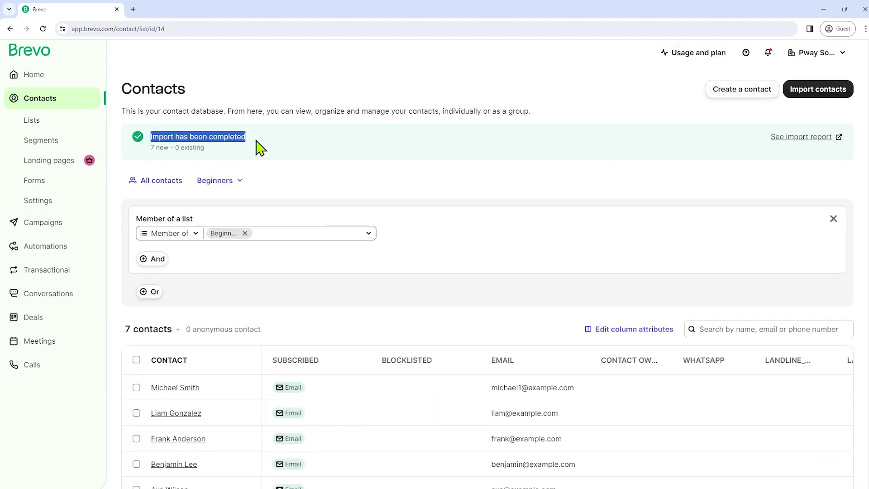
scroll(339, 312, down, 3)
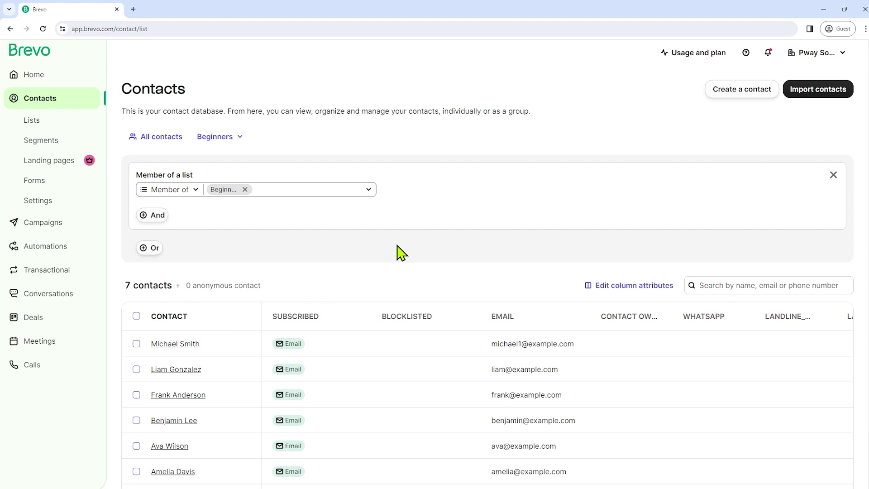
click(186, 344)
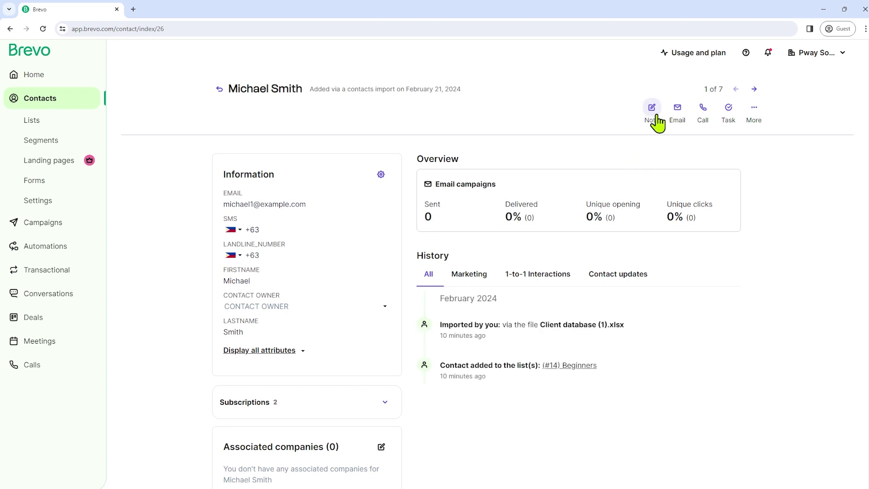
- Expand the contact's Lists card, showing membership in #14 Beginners, Tennis Club
click(756, 113)
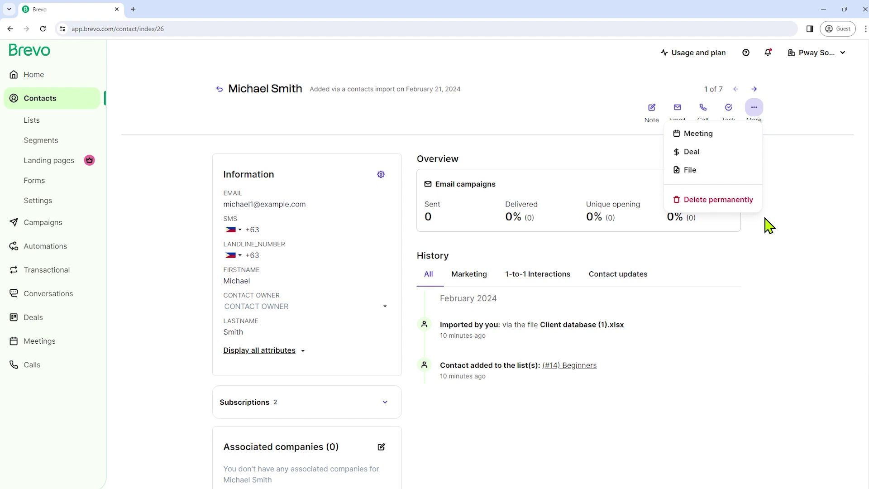
click(746, 292)
scroll(601, 312, down, 1)
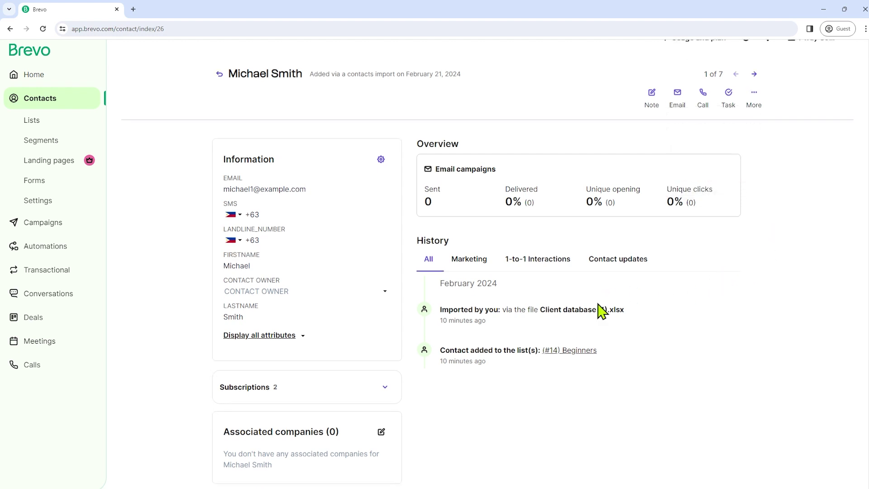
scroll(602, 313, down, 3)
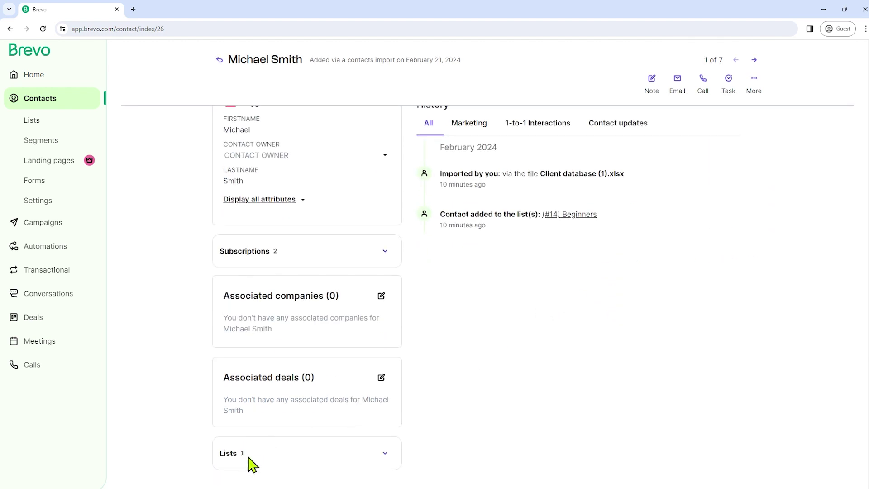
click(385, 453)
scroll(172, 426, down, 1)
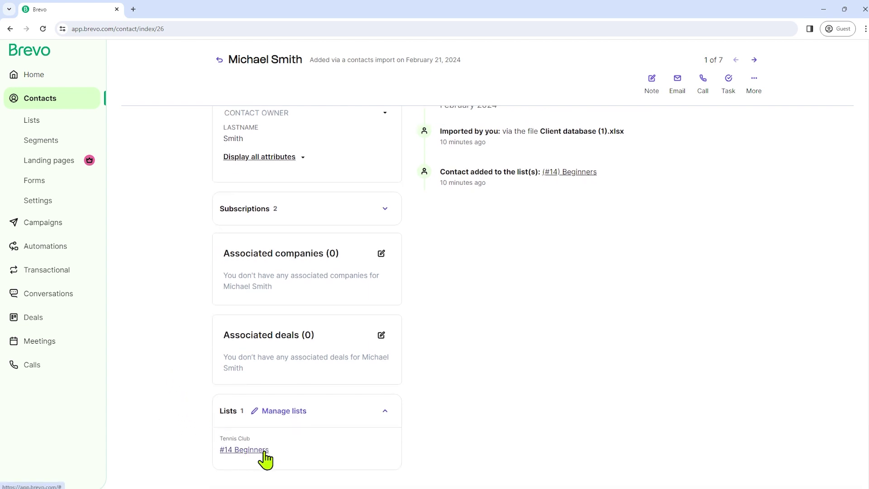
click(285, 411)
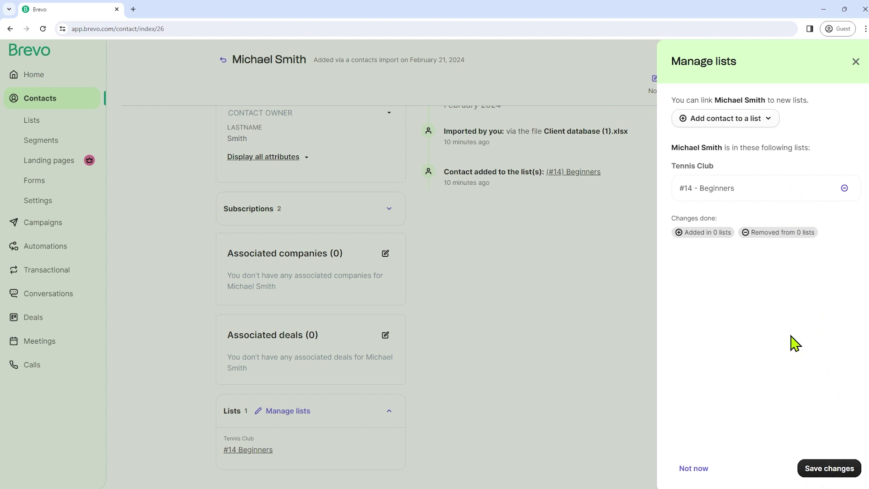
click(854, 62)
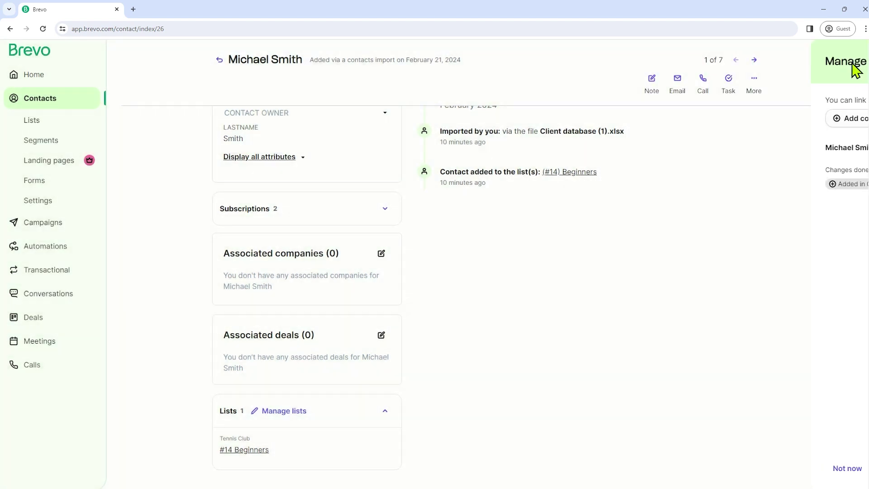
- Switch the History view through Marketing and 1-to-1 Interactions to Contact updates
scroll(520, 355, up, 5)
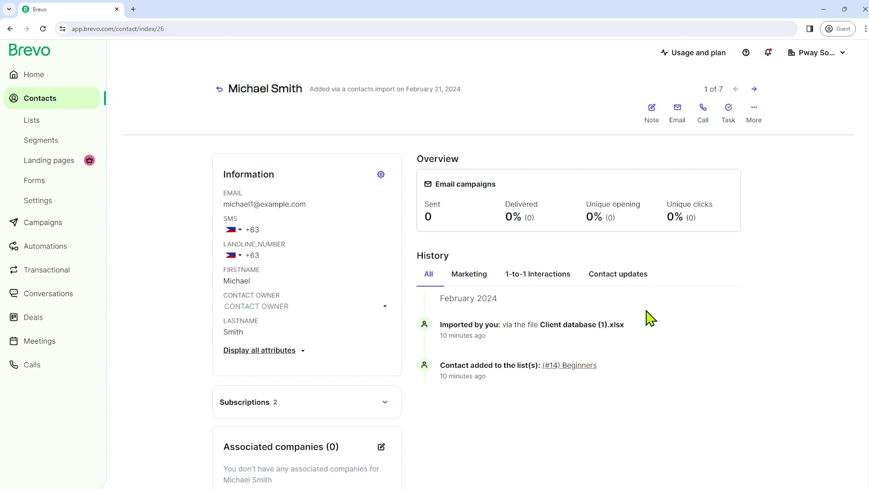
click(469, 276)
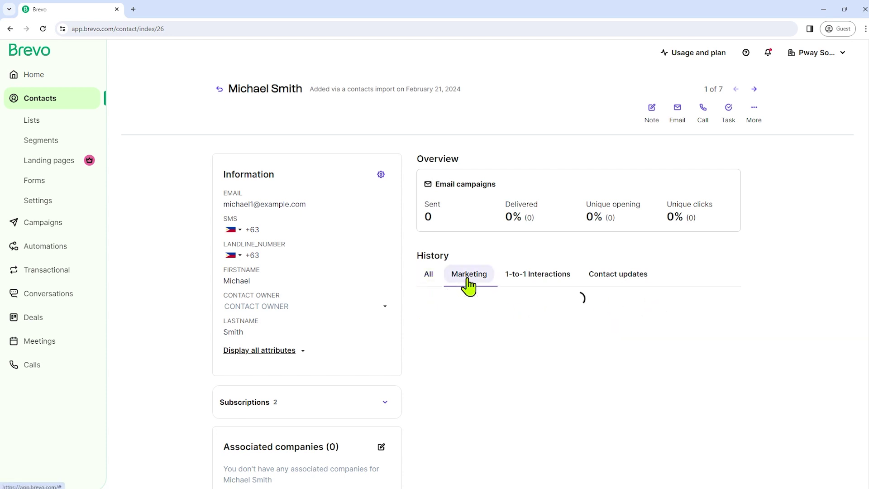
click(536, 276)
click(616, 283)
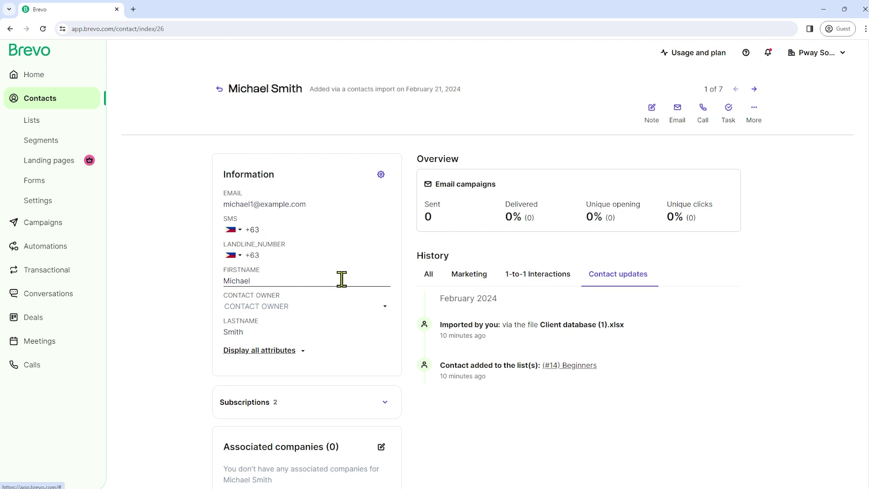
scroll(188, 351, down, 4)
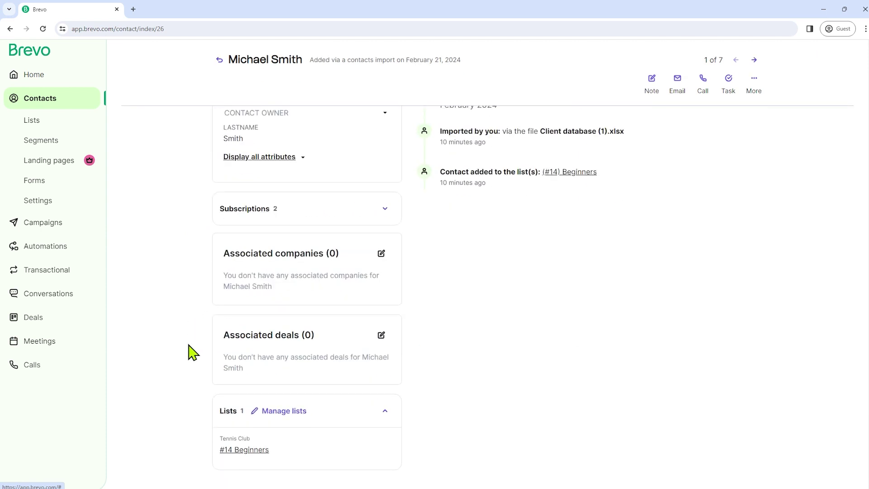